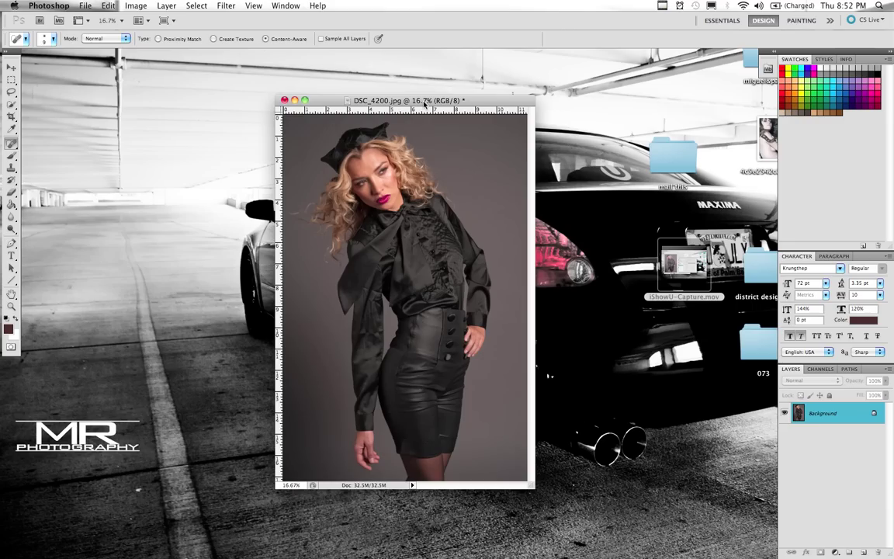
left_click_drag(425, 102, 419, 94)
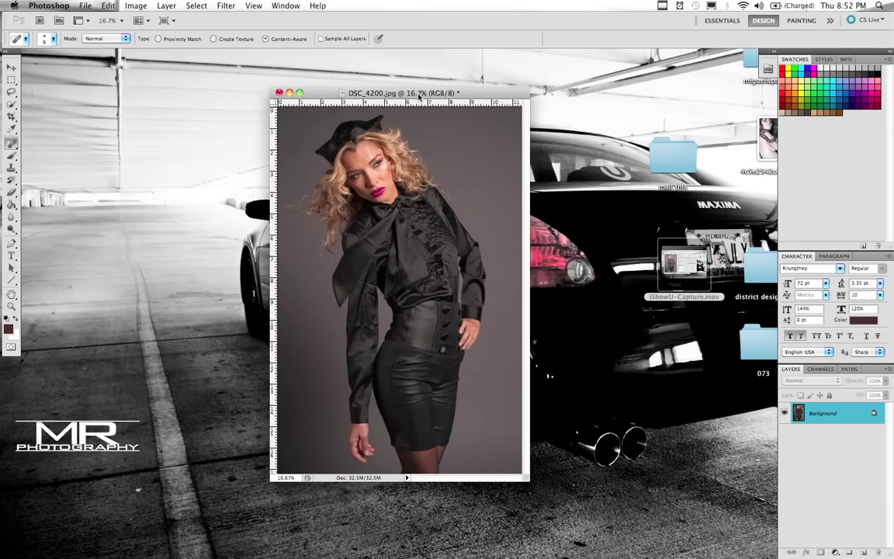
left_click_drag(419, 93, 423, 97)
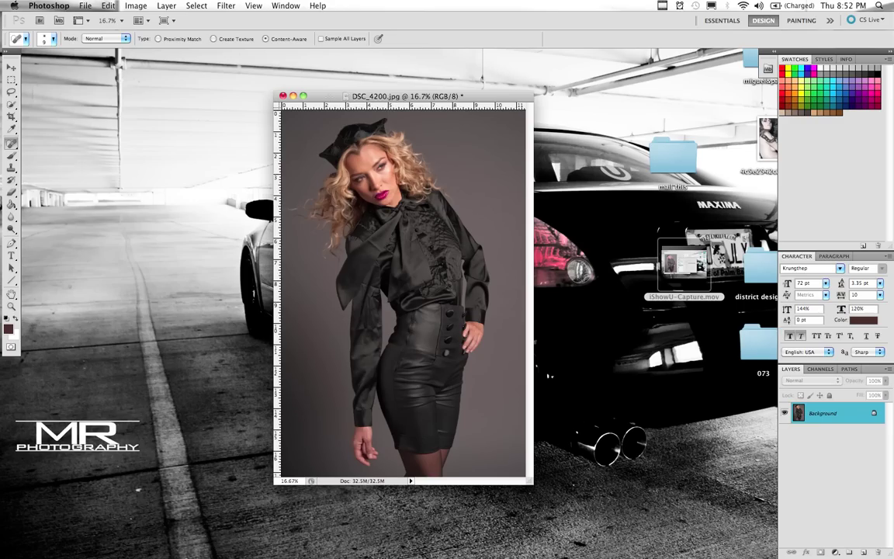
left_click_drag(304, 96, 260, 98)
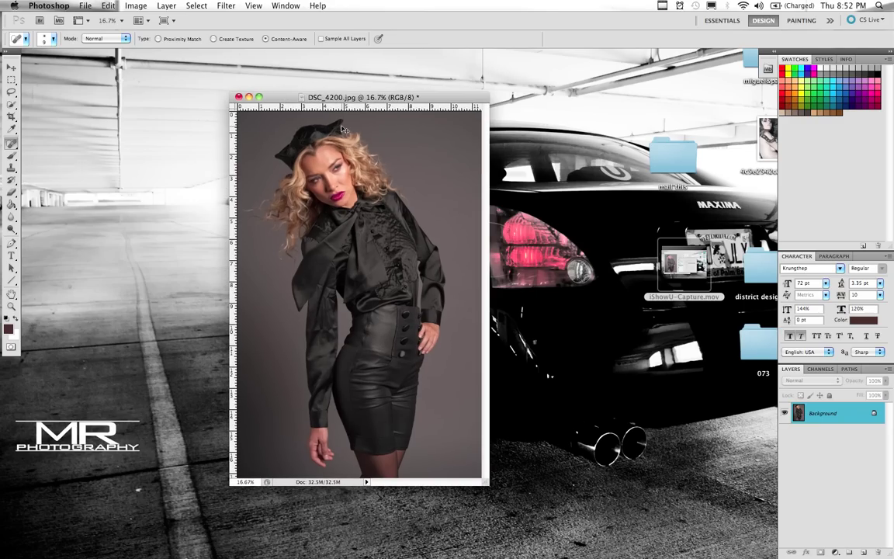
- Heal the first blemishes on the upper forehead and above the eyebrow on the shaded side of the face with the Spot Healing Brush
key("super+plus")
key("super+plus")
key("super+plus")
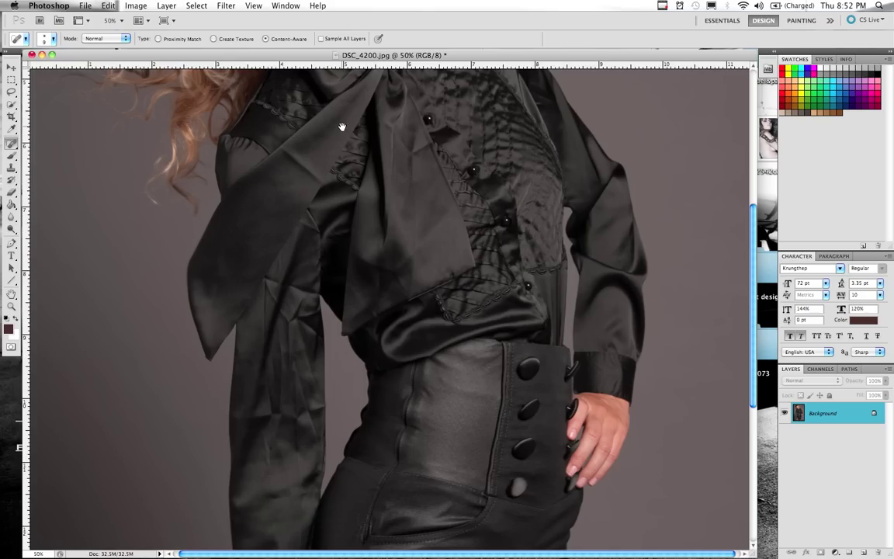
left_click_drag(341, 127, 346, 433)
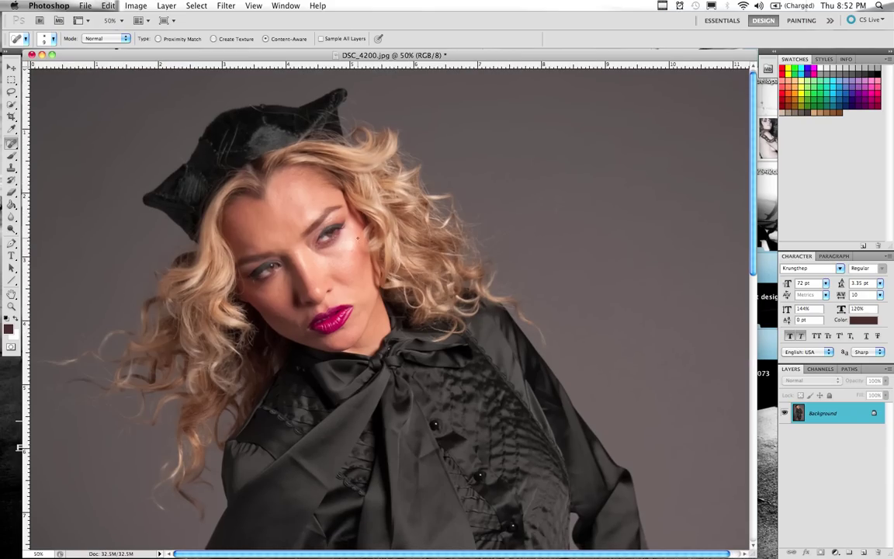
key("super+plus")
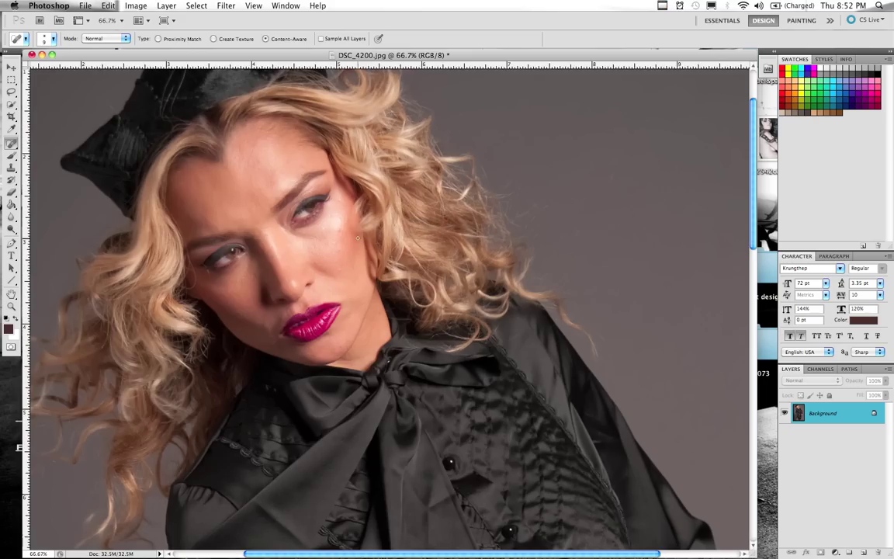
key("super+plus")
left_click_drag(278, 210, 406, 298)
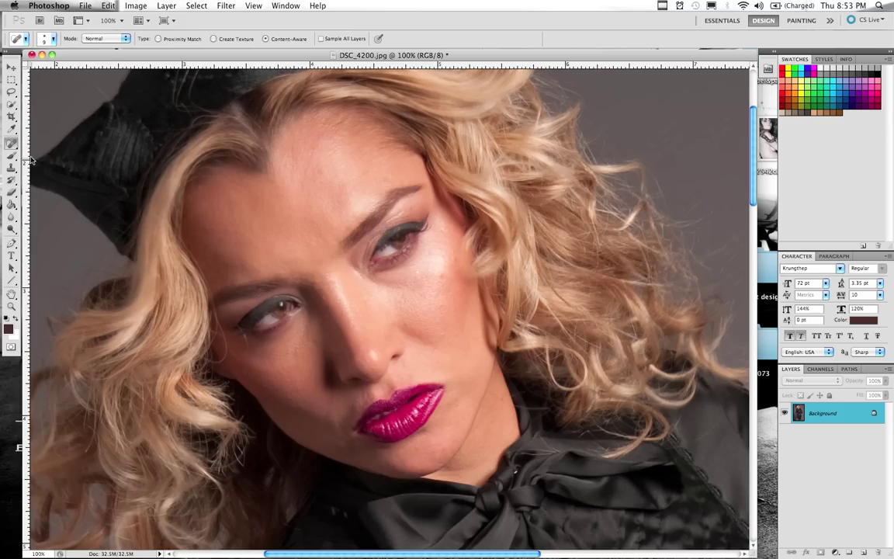
left_click_drag(13, 141, 54, 143)
left_click(305, 169)
right_click(297, 133)
key("Return")
left_click(236, 281)
left_click(222, 254)
- Heal the cluster of small blemishes in the middle of the forehead with the Spot Healing Brush
left_click(326, 209)
left_click(332, 223)
left_click(341, 200)
left_click(324, 173)
left_click(348, 219)
left_click(346, 198)
- Heal the remaining spots along the hairline, between the eyebrows and on the upper forehead with the Spot Healing Brush
left_click(237, 172)
left_click(202, 187)
left_click(302, 237)
left_click_drag(348, 215, 357, 215)
left_click(284, 150)
left_click(349, 144)
- Show the document's history and compare the original DSC_4200.jpg state with the latest Spot Healing Brush state twice
left_click(279, 6)
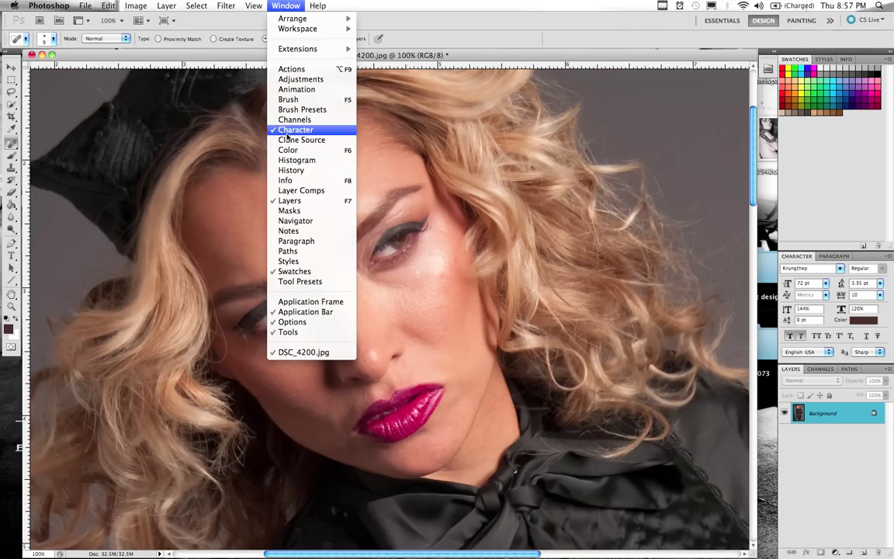
left_click(291, 170)
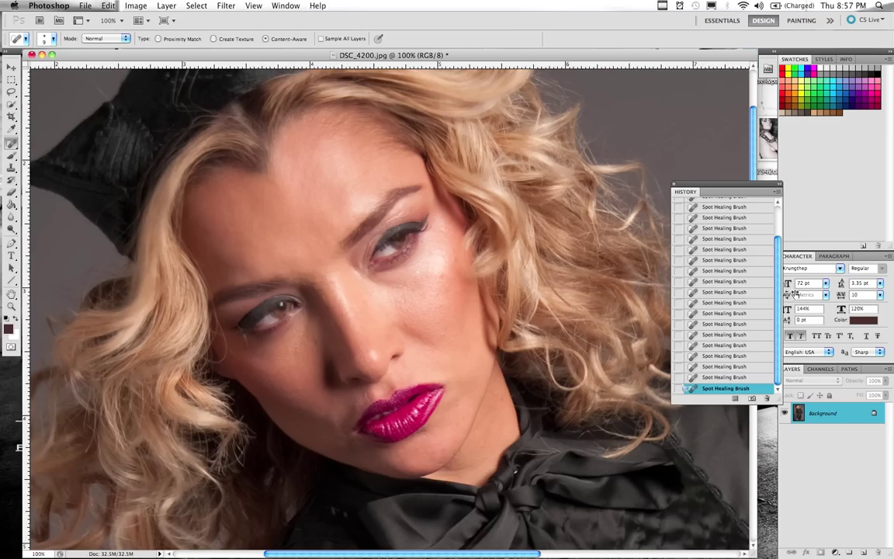
scroll(698, 265, "up", 5)
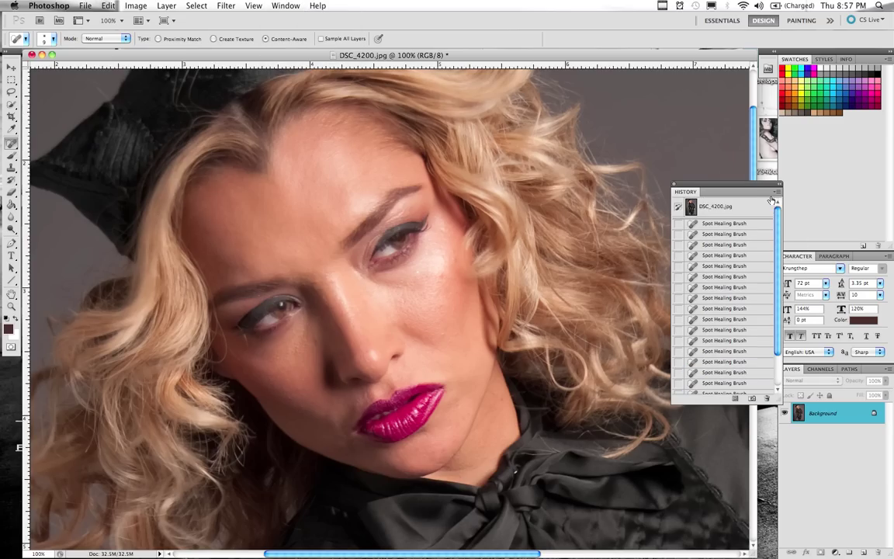
left_click(696, 208)
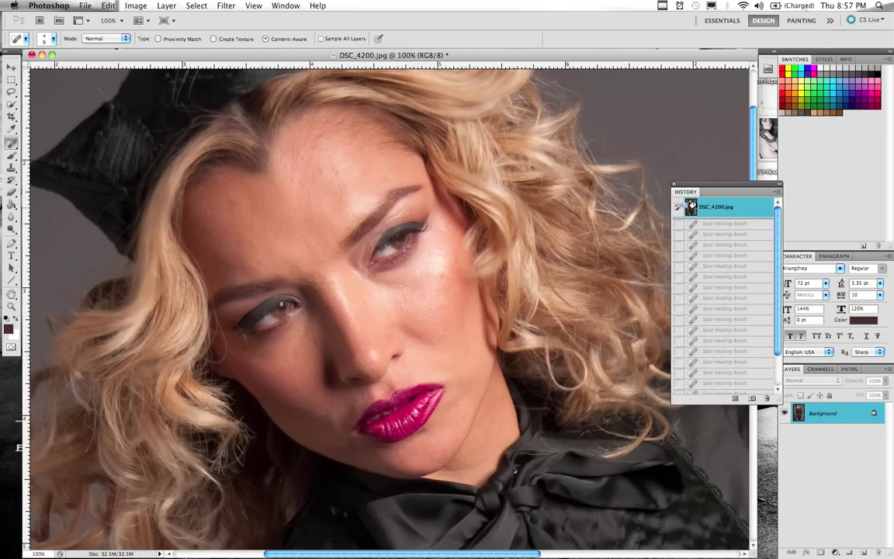
left_click_drag(778, 226, 766, 319)
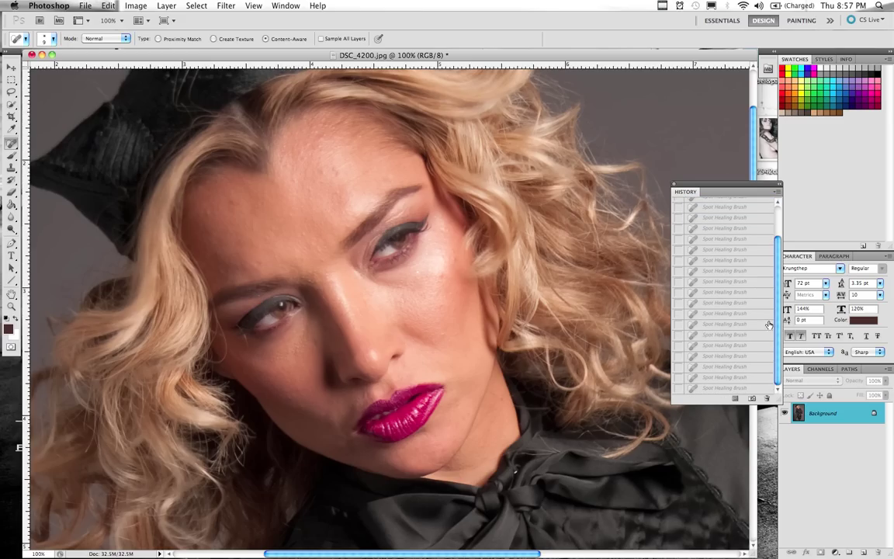
left_click(722, 388)
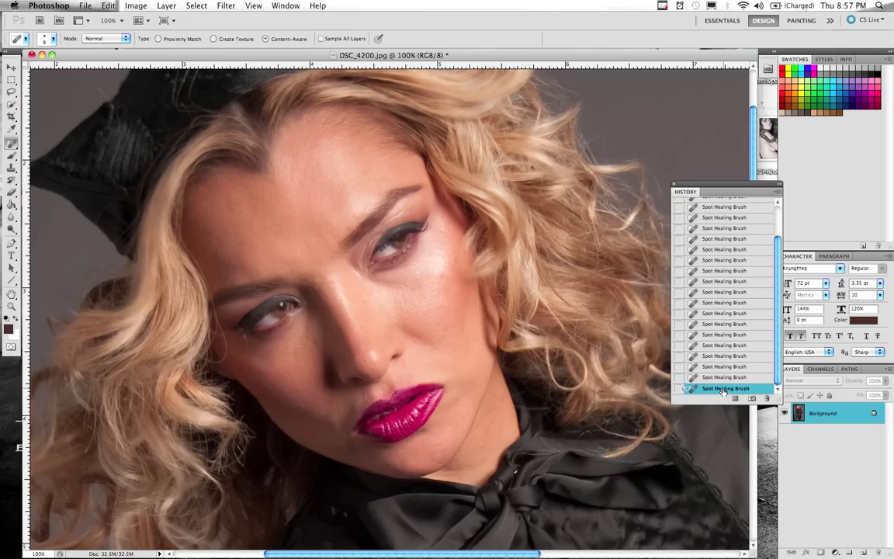
scroll(701, 276, "up", 3)
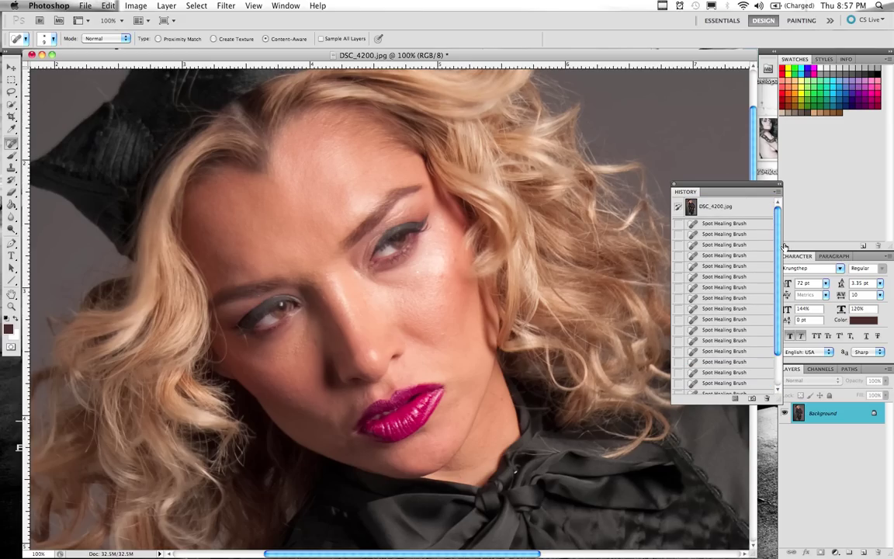
left_click(730, 207)
left_click_drag(779, 219, 778, 256)
left_click(707, 388)
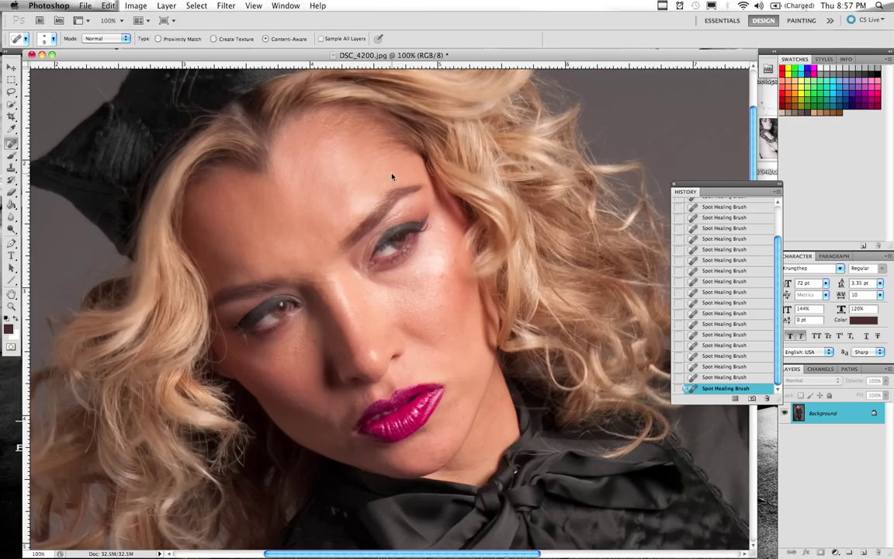
left_click_drag(697, 195, 685, 168)
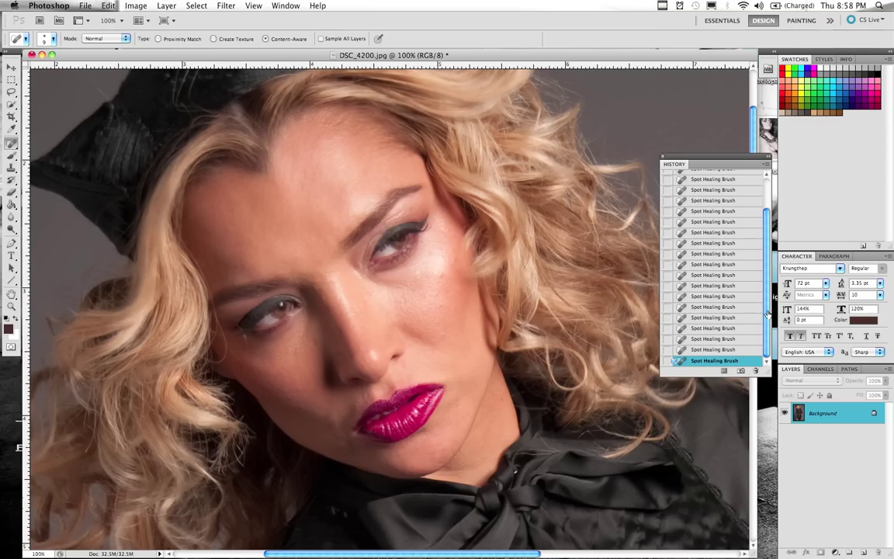
- Duplicate the Background layer under the default name Background copy
right_click(812, 412)
left_click(792, 432)
left_click(547, 225)
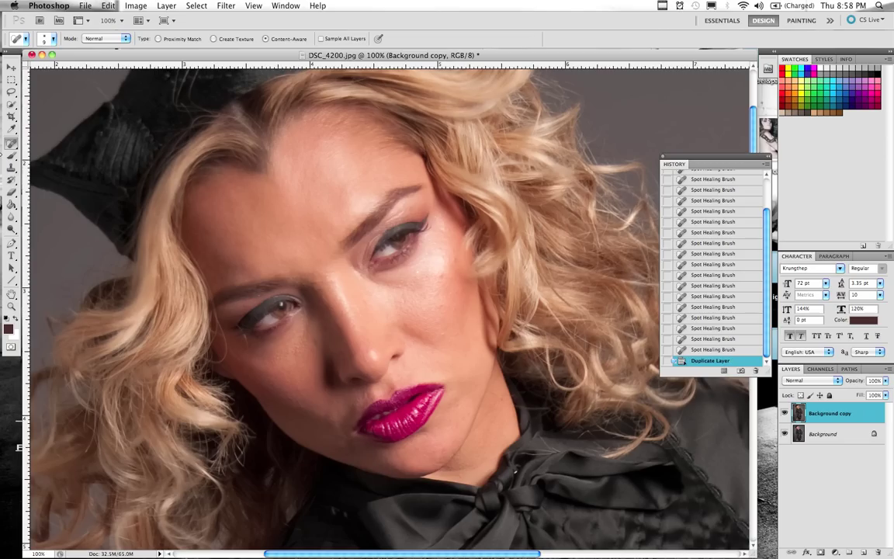
- Switch to Mail, check the inbox, close the mail window and return to Photoshop
mouse_move(3, 145)
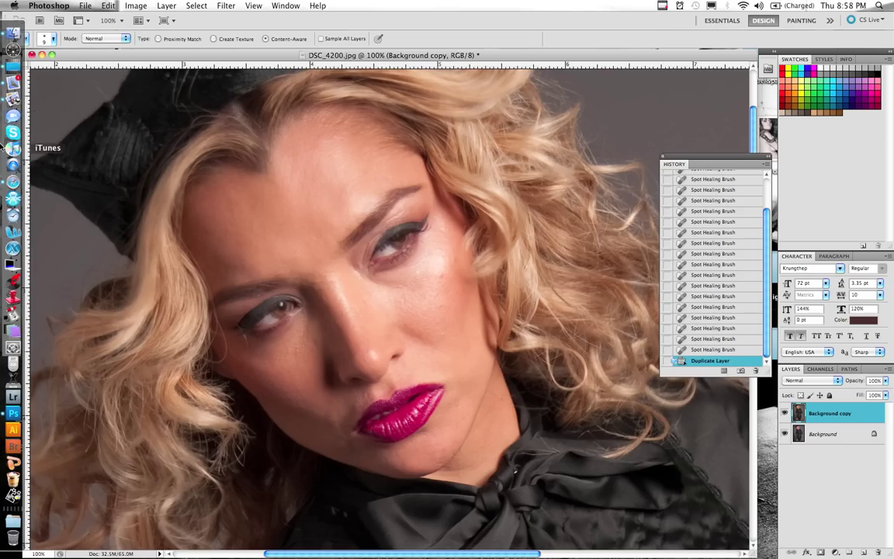
left_click(12, 74)
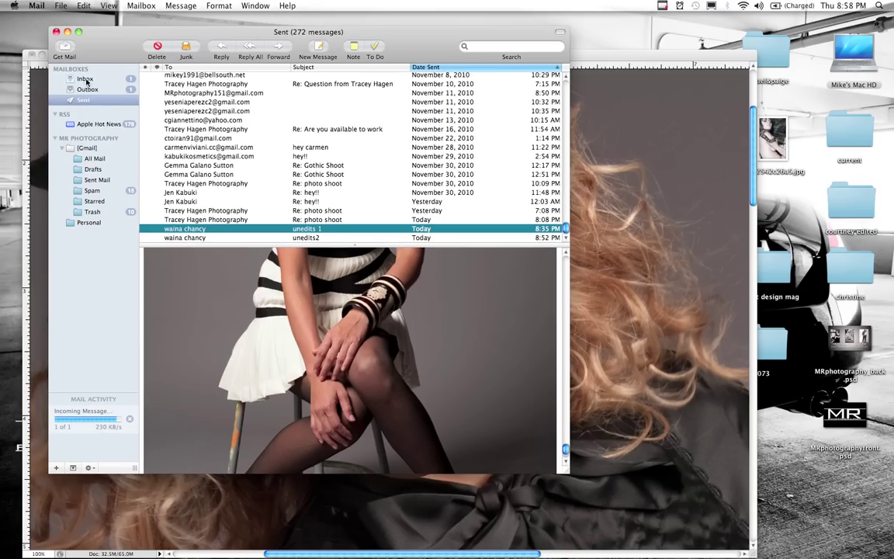
left_click(82, 79)
scroll(566, 229, "down", 5)
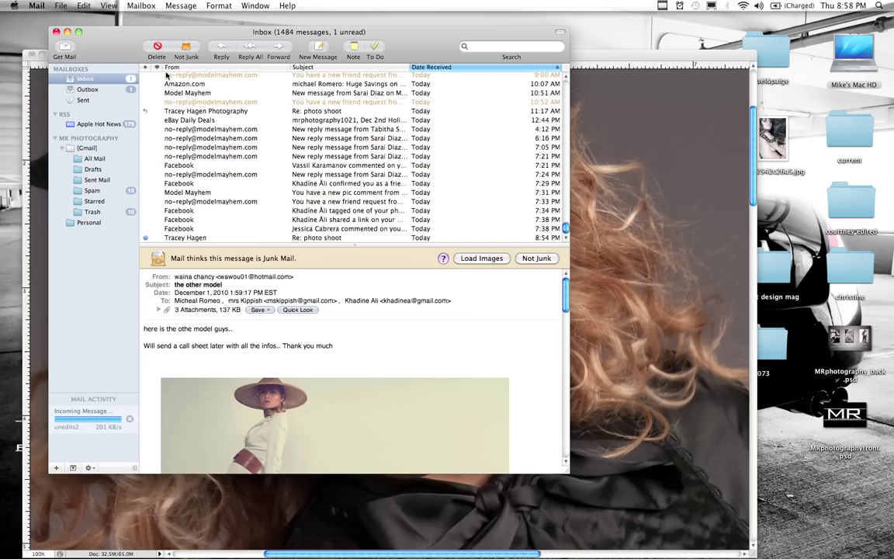
left_click(57, 32)
key("super+Tab")
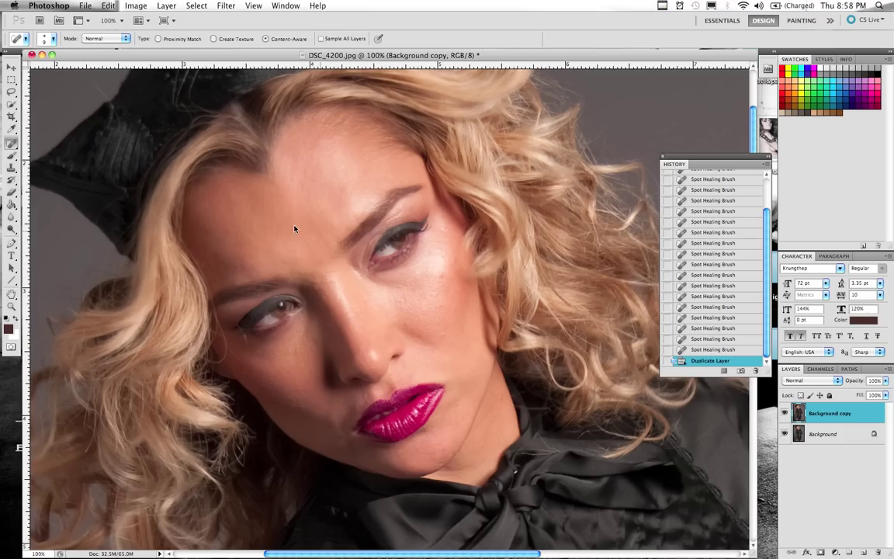
- Choose the Clone Stamp with a brush size of 90 at 25% opacity and sample clean skin on the forehead
left_click(13, 170)
left_click(69, 167)
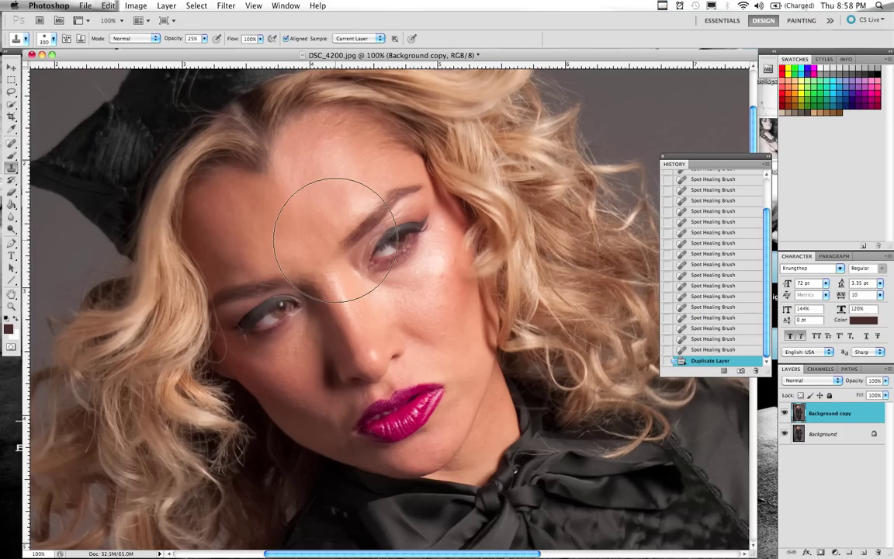
key("bracketleft")
key("bracketleft")
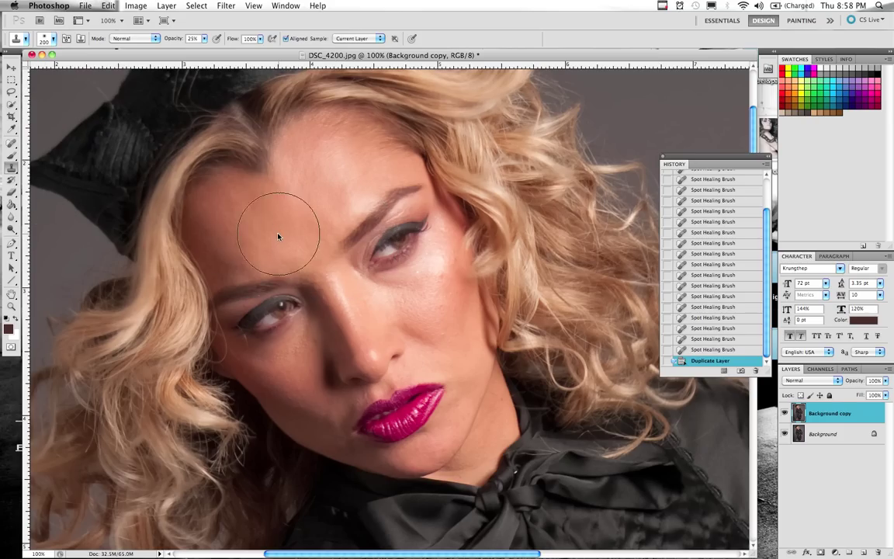
left_click(12, 168)
left_click(55, 168)
left_click(285, 207, "alt")
left_click(257, 255, "alt")
left_click(204, 39)
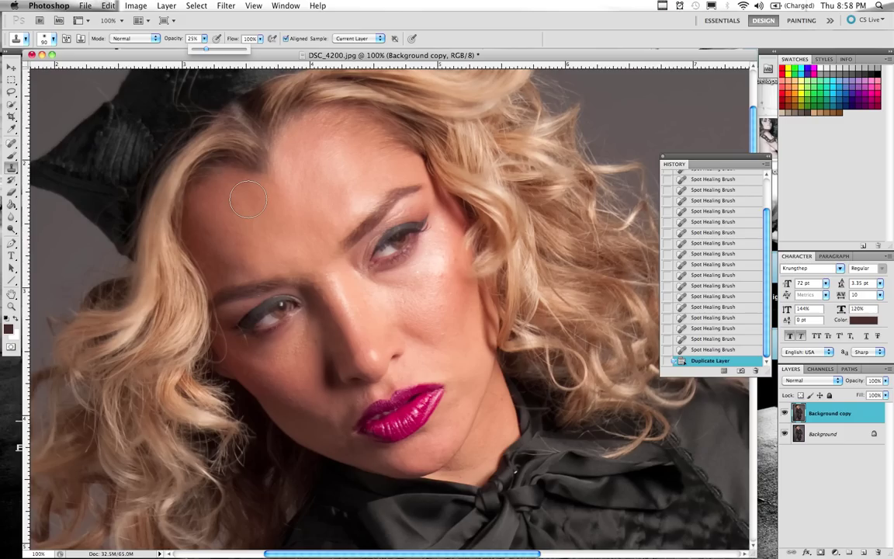
left_click(222, 254)
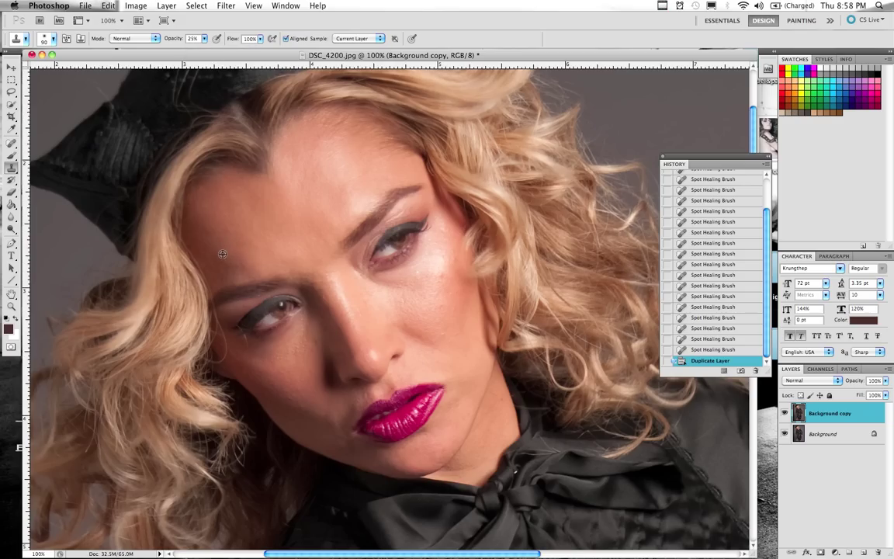
- Smooth the skin above the eyebrow on the shaded side of the forehead with the Clone Stamp, resampling nearby skin
left_click_drag(216, 247, 215, 205)
left_click(214, 205, "alt")
left_click(221, 261)
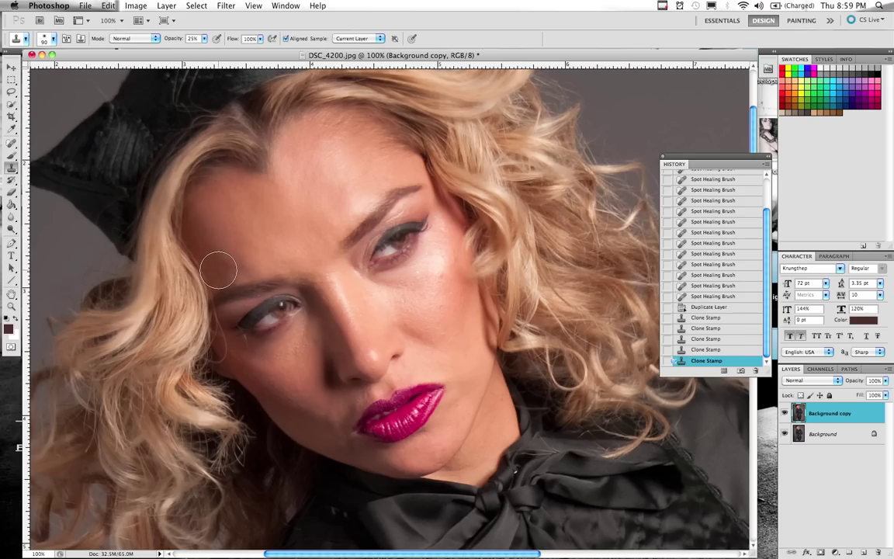
left_click(211, 235)
left_click(236, 248)
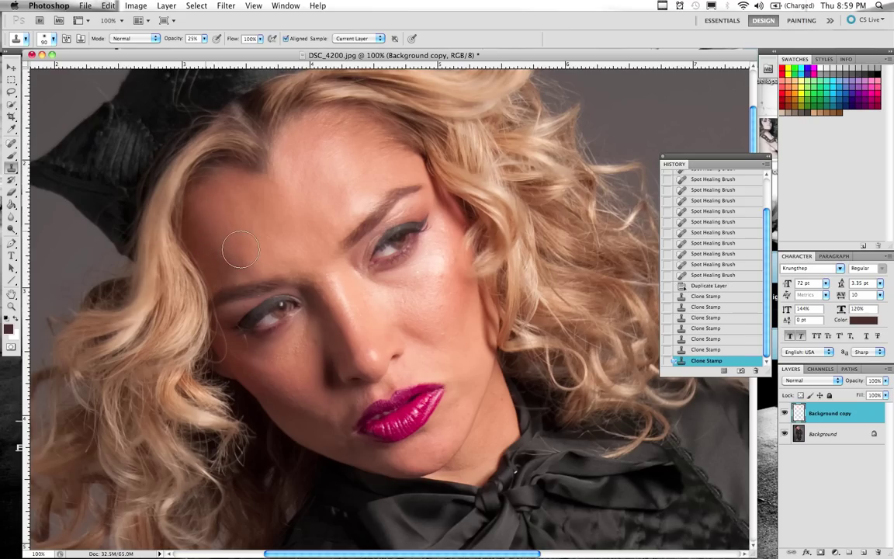
left_click(239, 262)
left_click(233, 252)
left_click(256, 239)
left_click(248, 241)
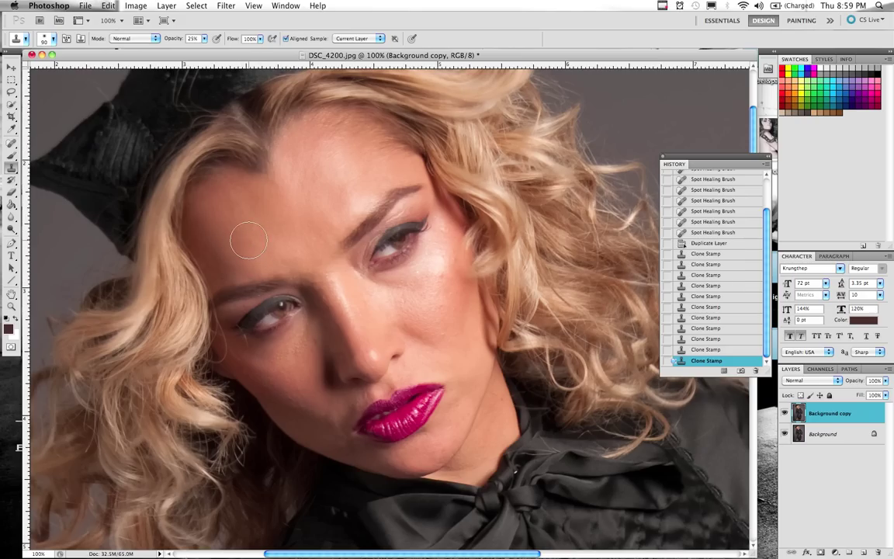
- Even out the skin along the hairline on the shaded side of the forehead with the Clone Stamp
left_click(220, 214)
left_click(225, 204)
left_click(210, 180)
left_click(206, 185)
left_click(221, 184)
left_click(221, 172)
- Smooth the middle and upper forehead below the hairline with the Clone Stamp, sampling adjacent skin
left_click(276, 210, "alt")
left_click(265, 195)
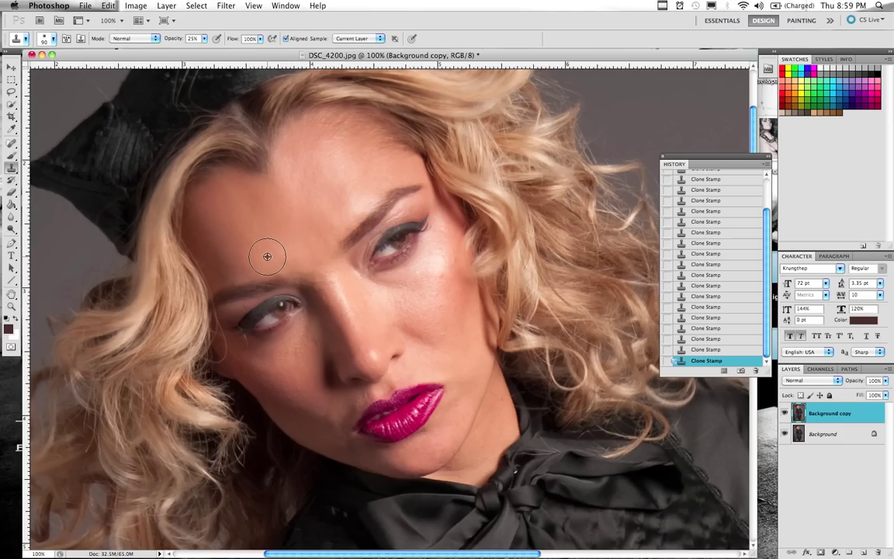
mouse_move(277, 225)
left_mouse_down()
mouse_move(276, 192)
mouse_move(285, 191)
left_mouse_up()
left_click(285, 170)
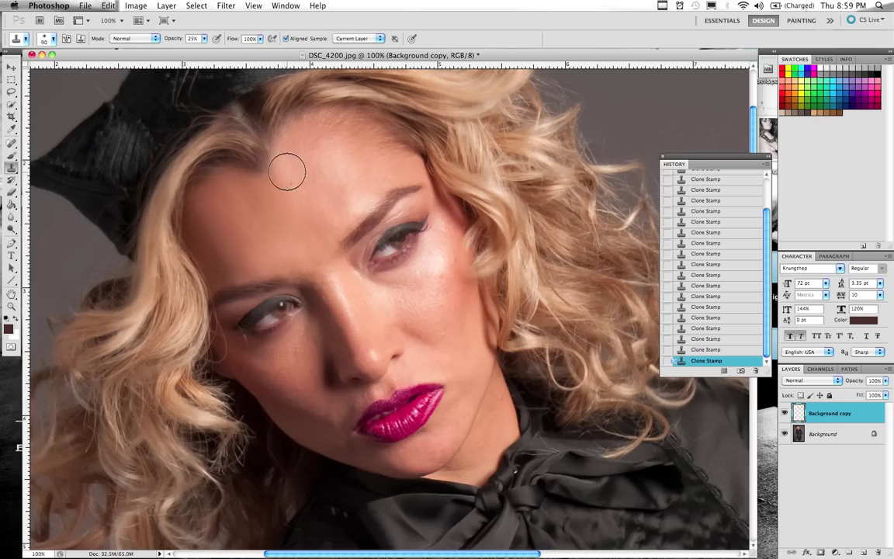
mouse_move(291, 159)
left_mouse_down()
mouse_move(305, 193)
mouse_move(307, 171)
mouse_move(316, 180)
mouse_move(313, 203)
mouse_move(311, 193)
mouse_move(325, 209)
mouse_move(310, 236)
mouse_move(314, 252)
mouse_move(308, 249)
mouse_move(342, 194)
mouse_move(329, 182)
mouse_move(325, 143)
mouse_move(305, 144)
mouse_move(330, 132)
mouse_move(341, 150)
mouse_move(371, 157)
mouse_move(349, 184)
mouse_move(361, 189)
mouse_move(331, 211)
left_mouse_up()
left_click_drag(292, 175, 291, 163)
left_click(337, 141, "alt")
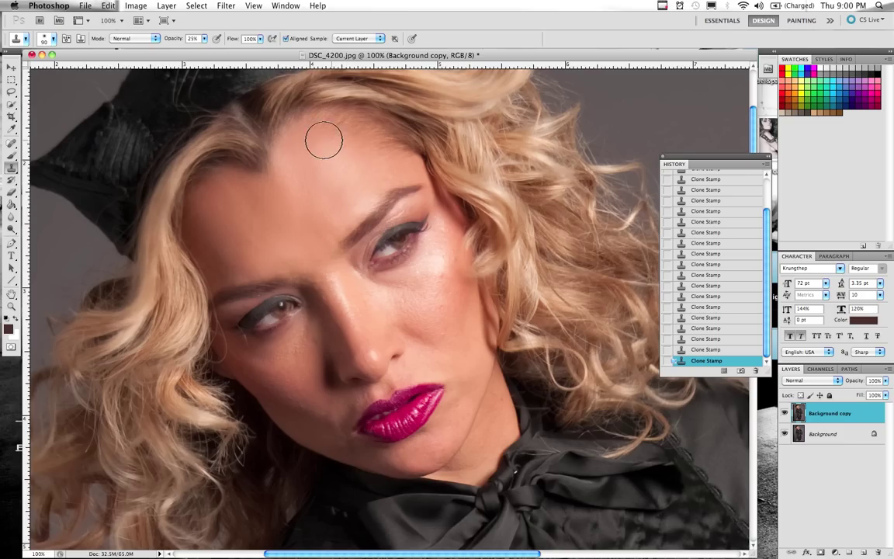
mouse_move(320, 139)
left_mouse_down()
mouse_move(357, 222)
mouse_move(321, 142)
left_mouse_up()
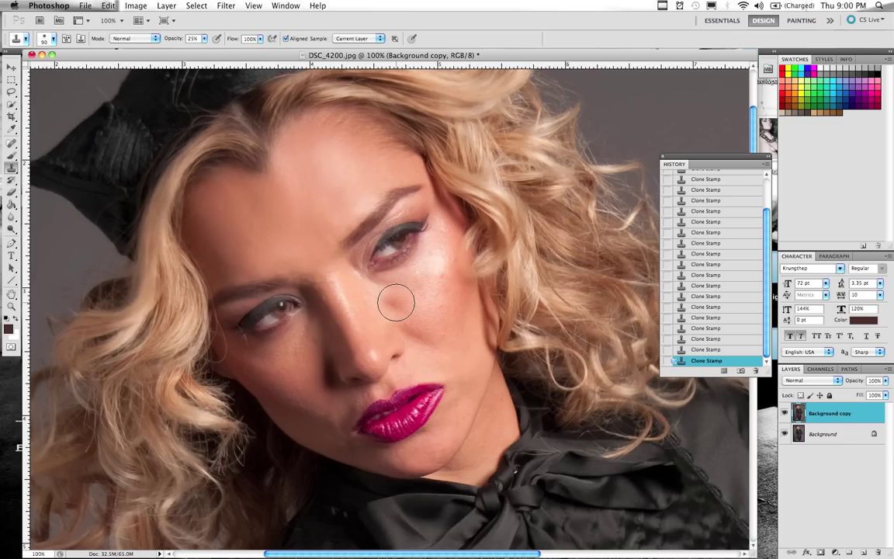
- Blend the skin above the shaded eyebrow and between the eyebrows with the Clone Stamp
left_click(224, 226)
left_click(249, 229)
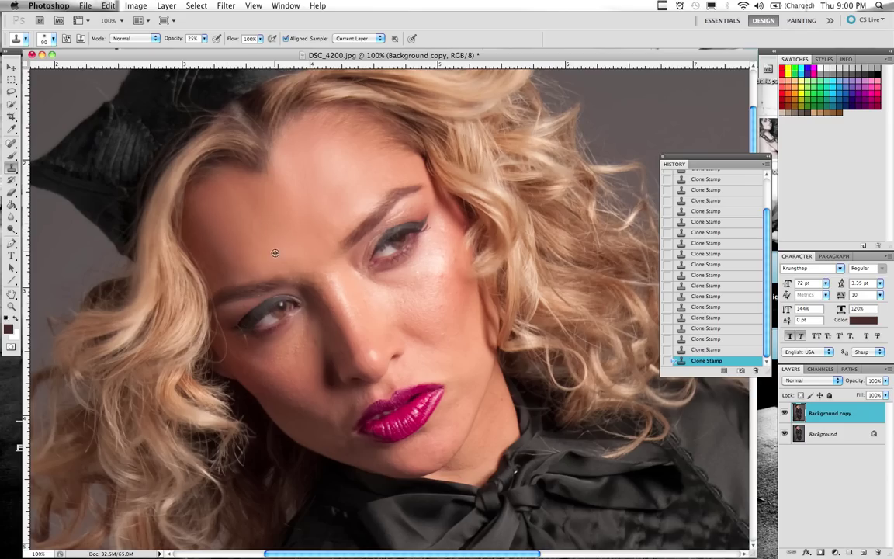
left_click(246, 264, "alt")
left_click_drag(312, 254, 312, 229)
- Compare the original DSC_4200.jpg state with the latest Clone Stamp state in the history
left_click_drag(768, 231, 765, 181)
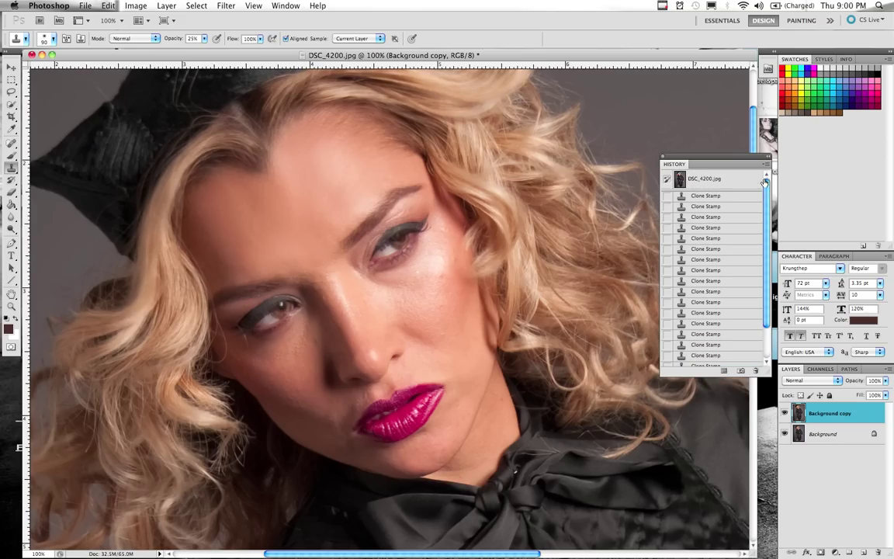
left_click(707, 178)
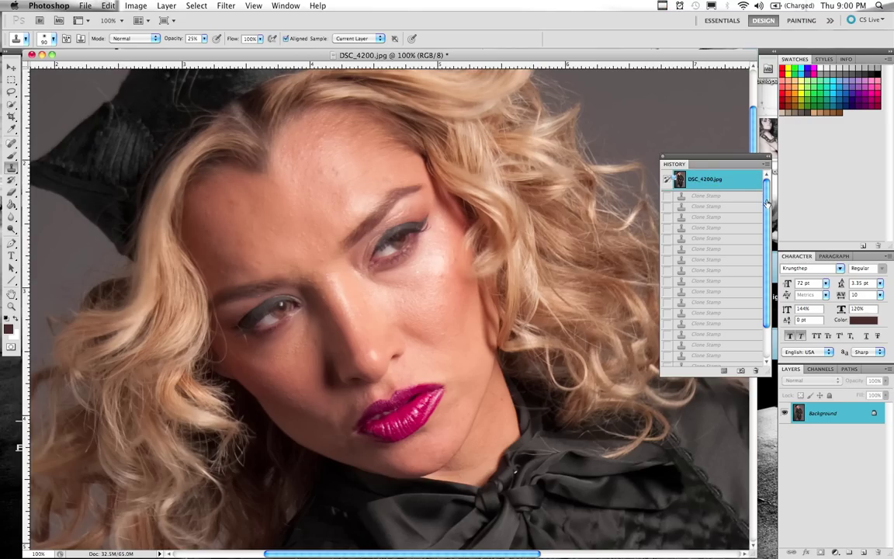
left_click_drag(766, 204, 769, 281)
left_click(702, 362)
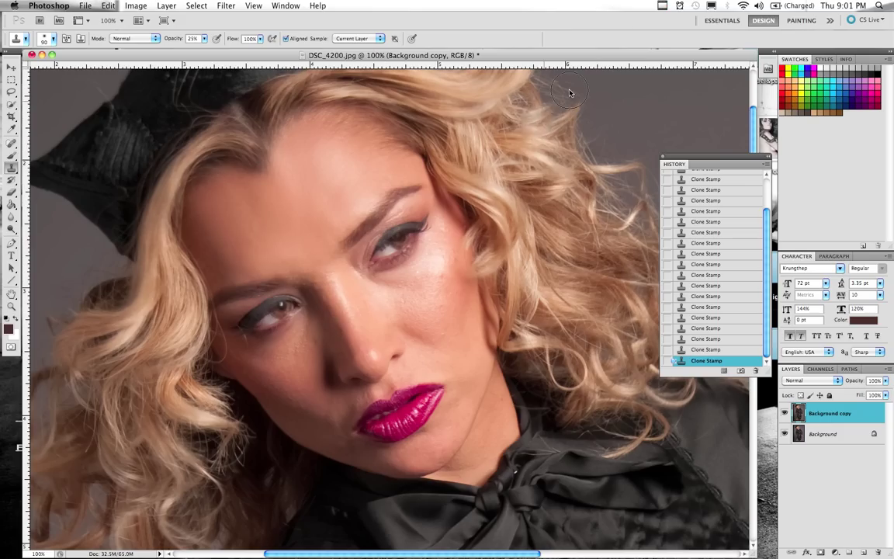
left_click(662, 6)
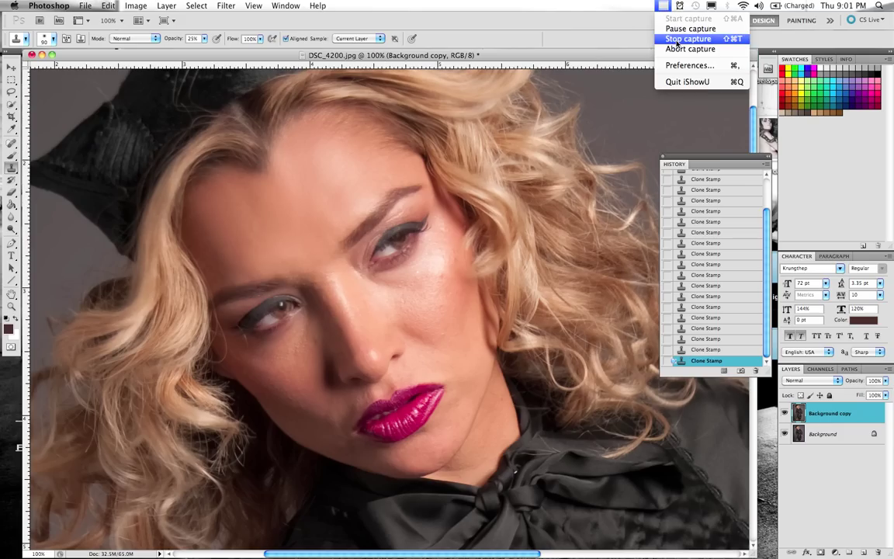